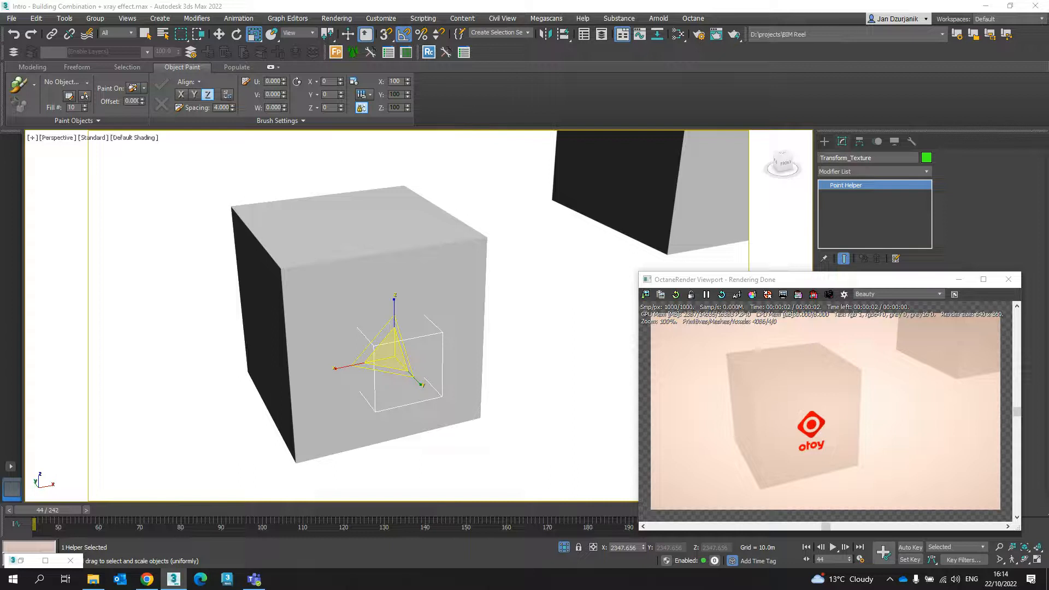
- Move the Transform_Texture helper upward on the near cube's face to about X 2.722 m, Y -14.657 m, Z -6.485 m
{"action": "mouse_move", "coordinate": [394, 355]}
{"action": "middle_mouse_down", "text": "alt"}
{"action": "mouse_move", "coordinate": [424, 357]}
{"action": "mouse_move", "coordinate": [409, 356]}
{"action": "middle_mouse_up", "text": "alt"}
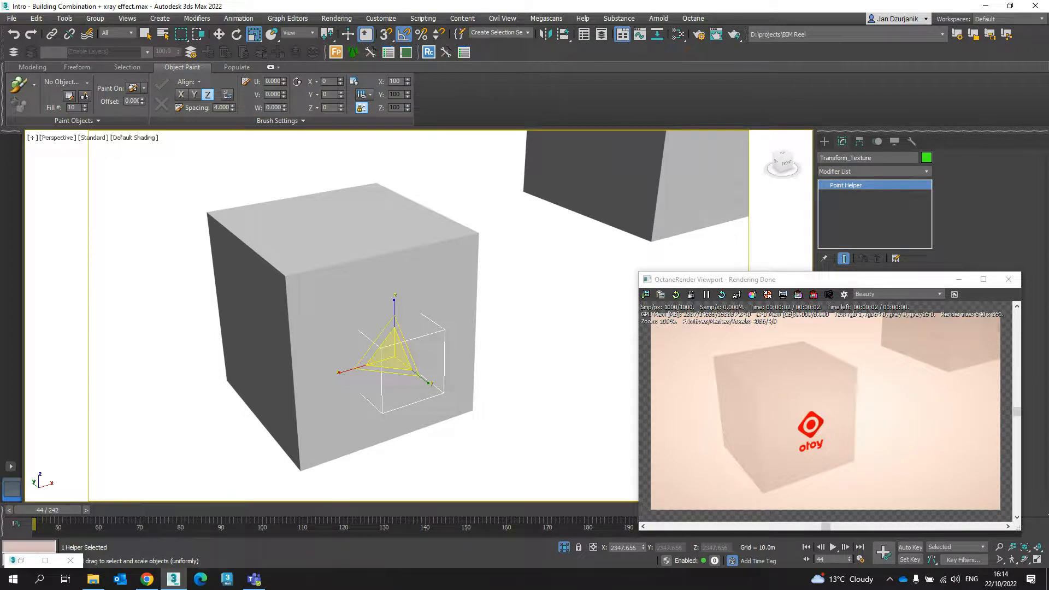
{"action": "scroll", "coordinate": [303, 332], "scroll_direction": "down", "scroll_amount": 3}
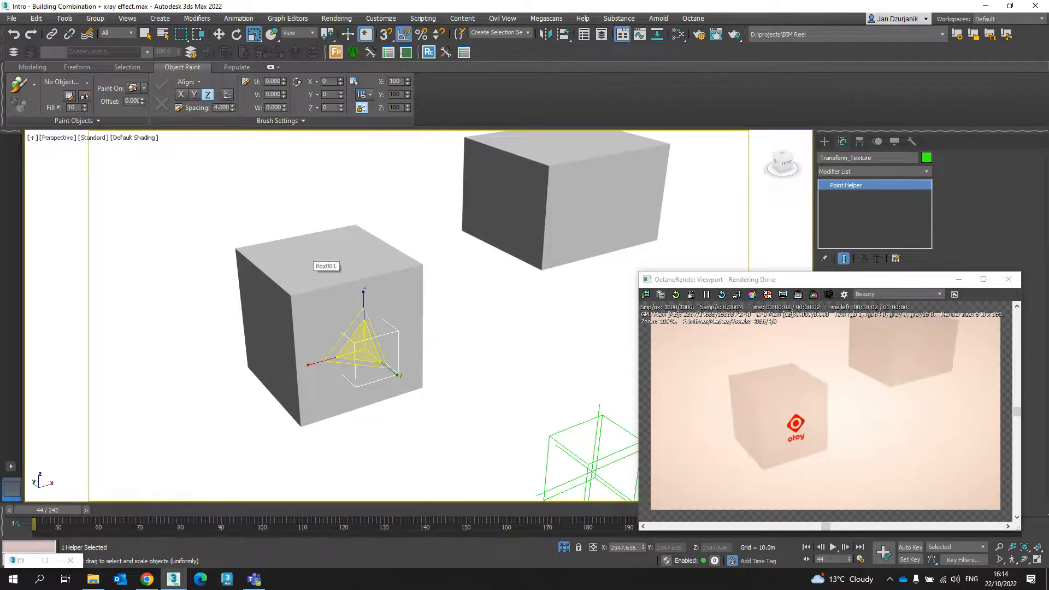
{"action": "scroll", "coordinate": [317, 264], "scroll_direction": "up", "scroll_amount": 3}
{"action": "mouse_move", "coordinate": [339, 306]}
{"action": "middle_mouse_down", "text": "alt"}
{"action": "mouse_move", "coordinate": [268, 273]}
{"action": "mouse_move", "coordinate": [323, 299]}
{"action": "middle_mouse_up", "text": "alt"}
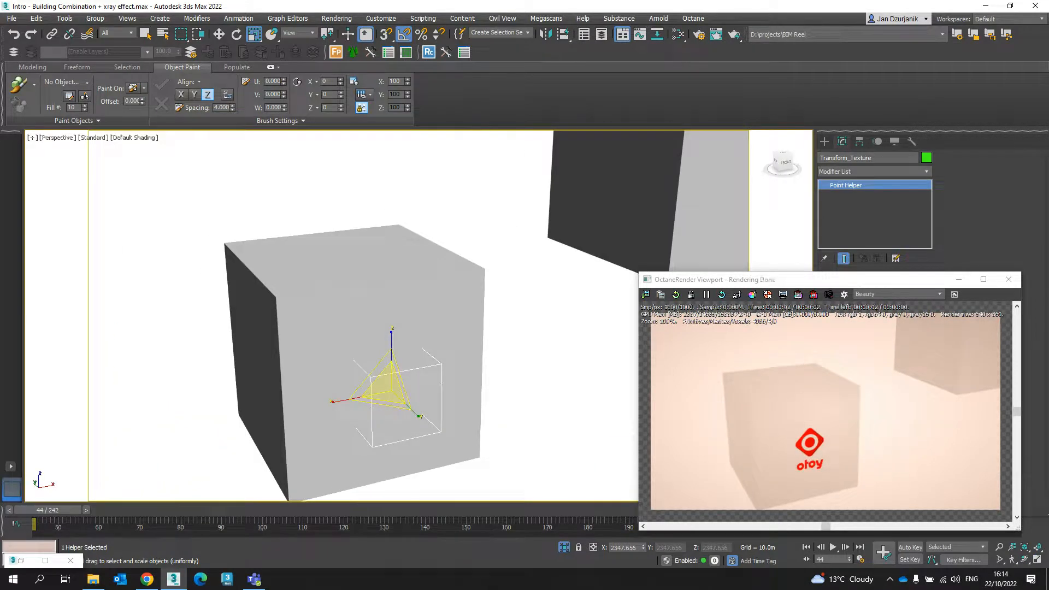
{"action": "middle_click_drag", "start_coordinate": [324, 299], "coordinate": [348, 272]}
{"action": "middle_click_drag", "start_coordinate": [348, 272], "coordinate": [372, 271], "text": "alt"}
{"action": "key", "text": "w"}
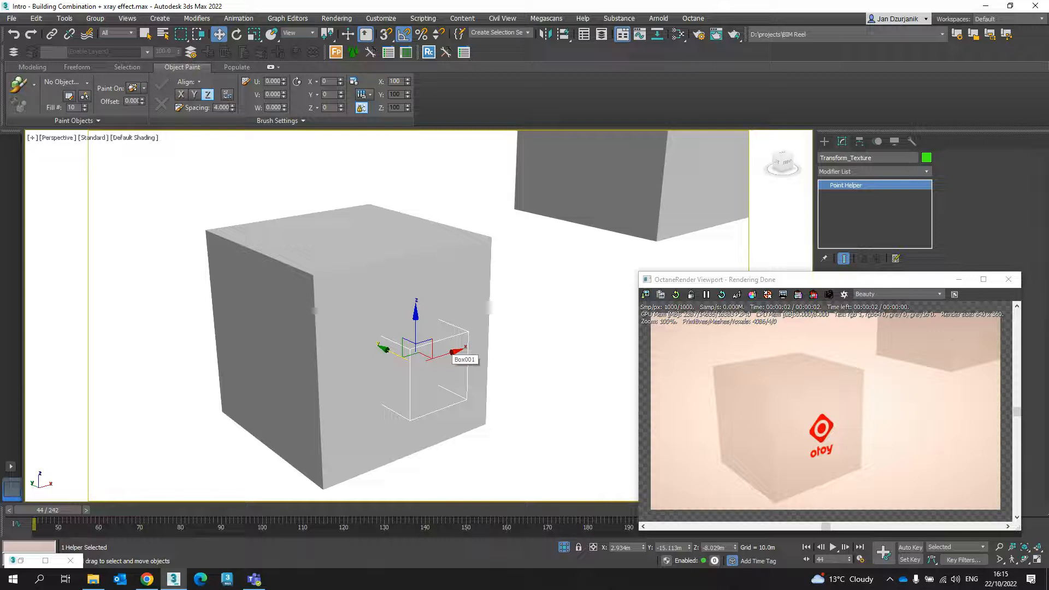
{"action": "mouse_move", "coordinate": [424, 350]}
{"action": "middle_mouse_down", "text": "alt"}
{"action": "mouse_move", "coordinate": [445, 362]}
{"action": "mouse_move", "coordinate": [428, 352]}
{"action": "middle_mouse_up", "text": "alt"}
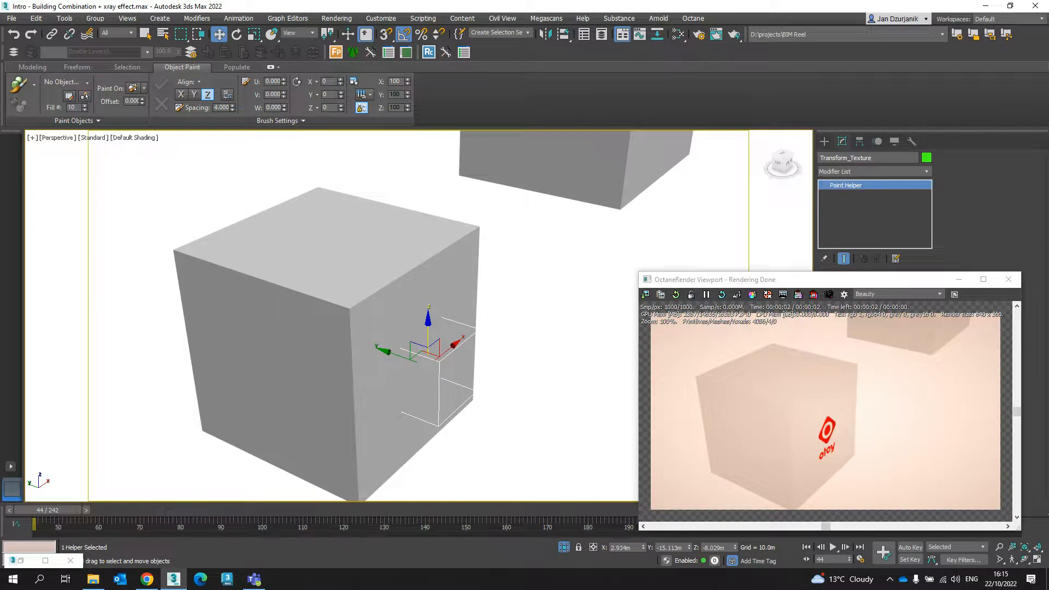
{"action": "mouse_move", "coordinate": [429, 358]}
{"action": "middle_mouse_down", "text": "alt"}
{"action": "mouse_move", "coordinate": [442, 361]}
{"action": "mouse_move", "coordinate": [422, 367]}
{"action": "middle_mouse_up", "text": "alt"}
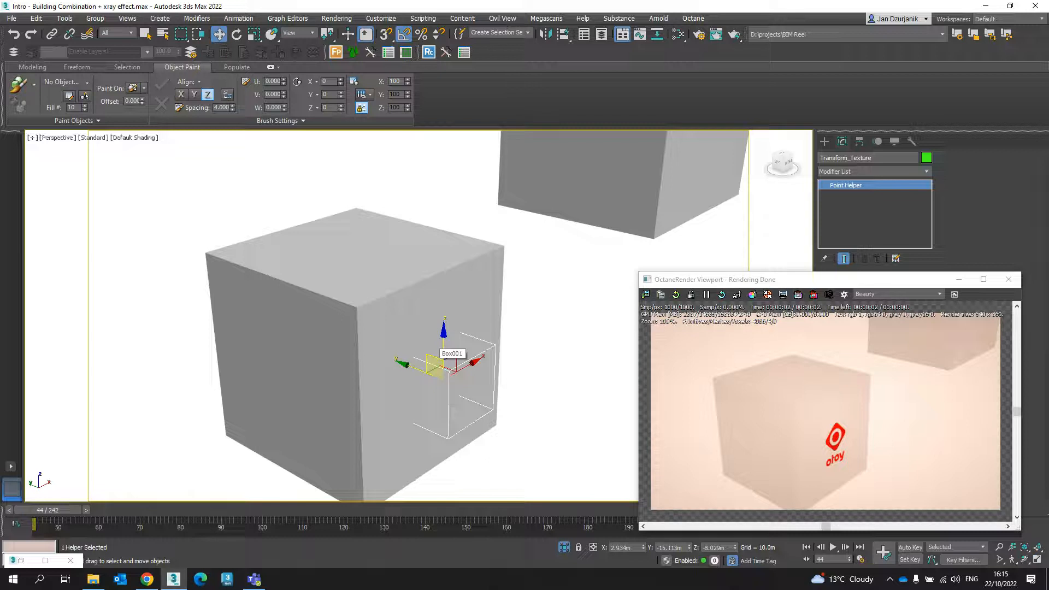
{"action": "mouse_move", "coordinate": [435, 364]}
{"action": "left_mouse_down"}
{"action": "mouse_move", "coordinate": [375, 284]}
{"action": "mouse_move", "coordinate": [348, 268]}
{"action": "mouse_move", "coordinate": [382, 273]}
{"action": "mouse_move", "coordinate": [365, 272]}
{"action": "mouse_move", "coordinate": [379, 264]}
{"action": "mouse_move", "coordinate": [335, 257]}
{"action": "mouse_move", "coordinate": [386, 243]}
{"action": "mouse_move", "coordinate": [382, 268]}
{"action": "mouse_move", "coordinate": [377, 260]}
{"action": "mouse_move", "coordinate": [437, 298]}
{"action": "mouse_move", "coordinate": [437, 349]}
{"action": "left_mouse_up"}
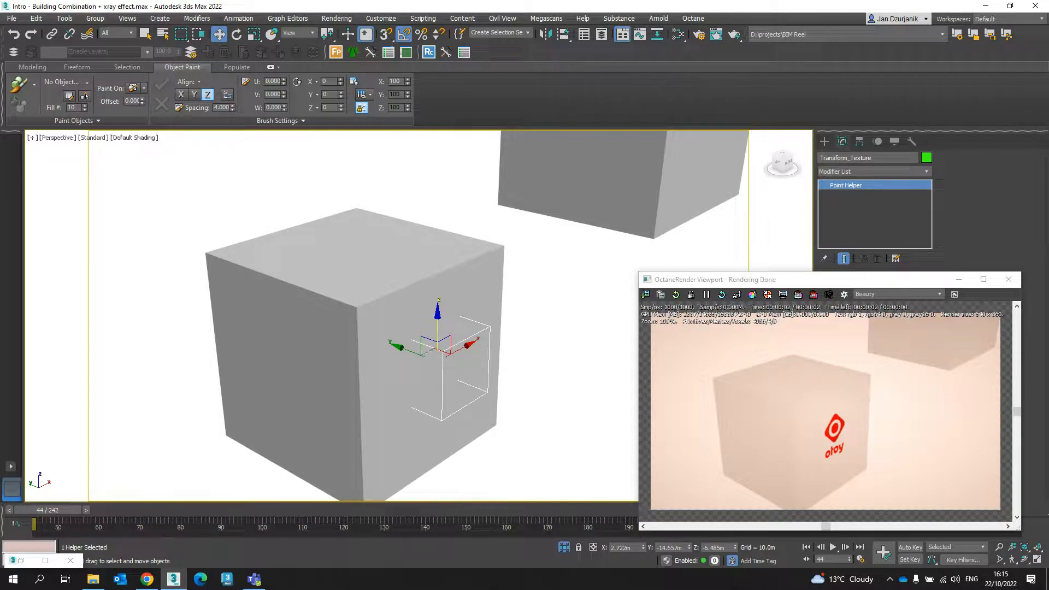
{"action": "middle_click_drag", "start_coordinate": [448, 363], "coordinate": [419, 327], "text": "alt"}
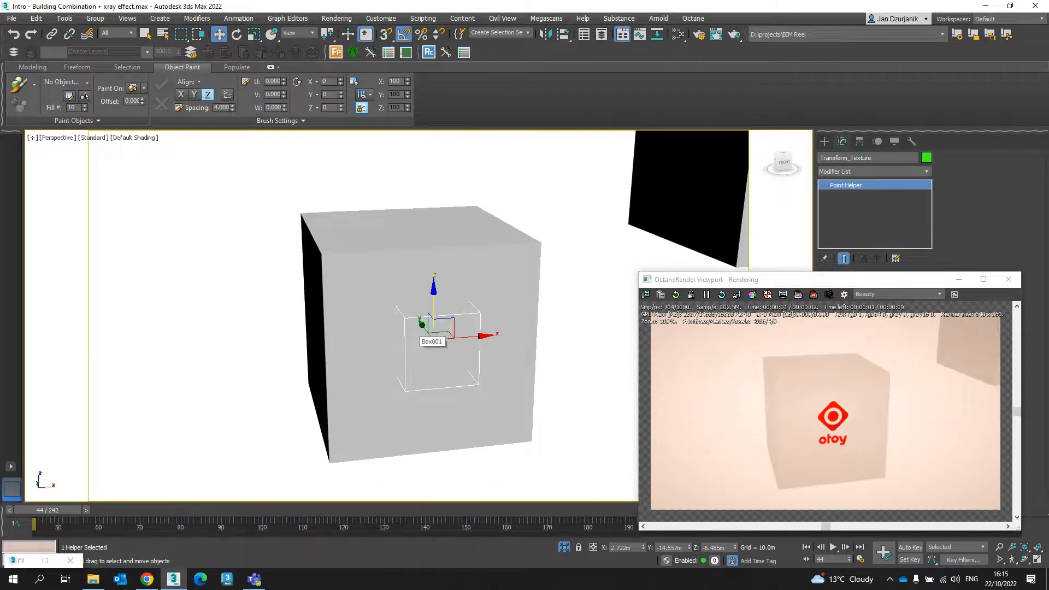
- Widen the Slate Material Editor, examine the diffuse, layer group and specular material nodes, and minimize the editor
{"action": "key", "text": "m"}
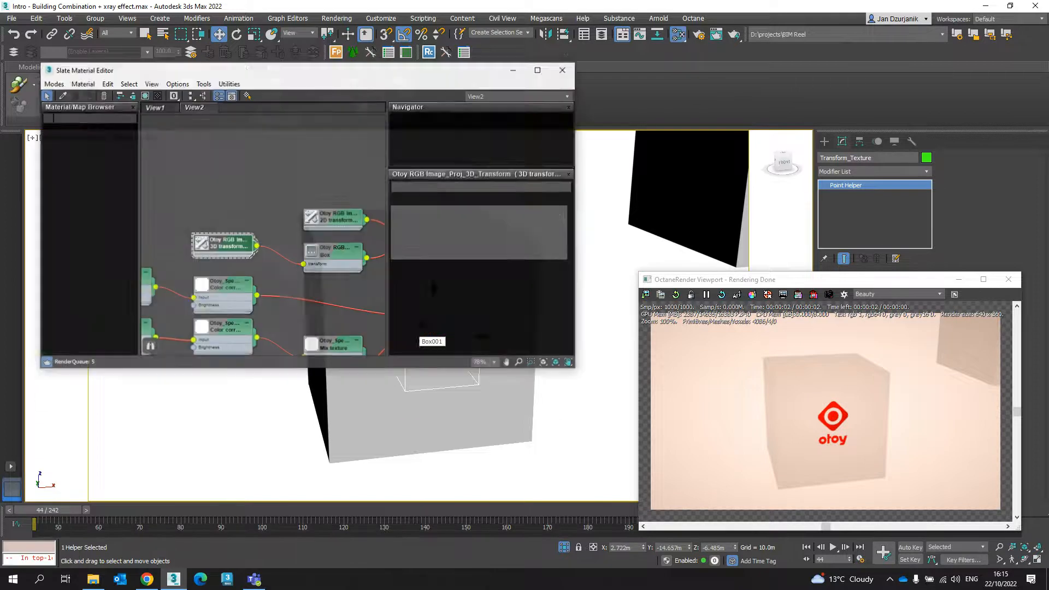
{"action": "scroll", "coordinate": [254, 176], "scroll_direction": "down", "scroll_amount": 3}
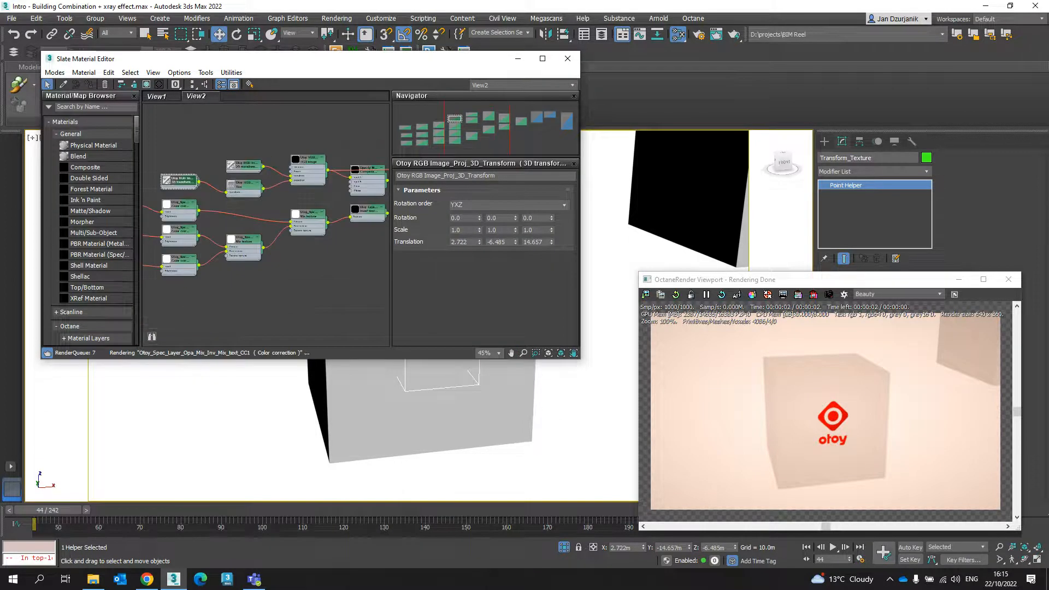
{"action": "left_click_drag", "start_coordinate": [580, 210], "coordinate": [729, 211]}
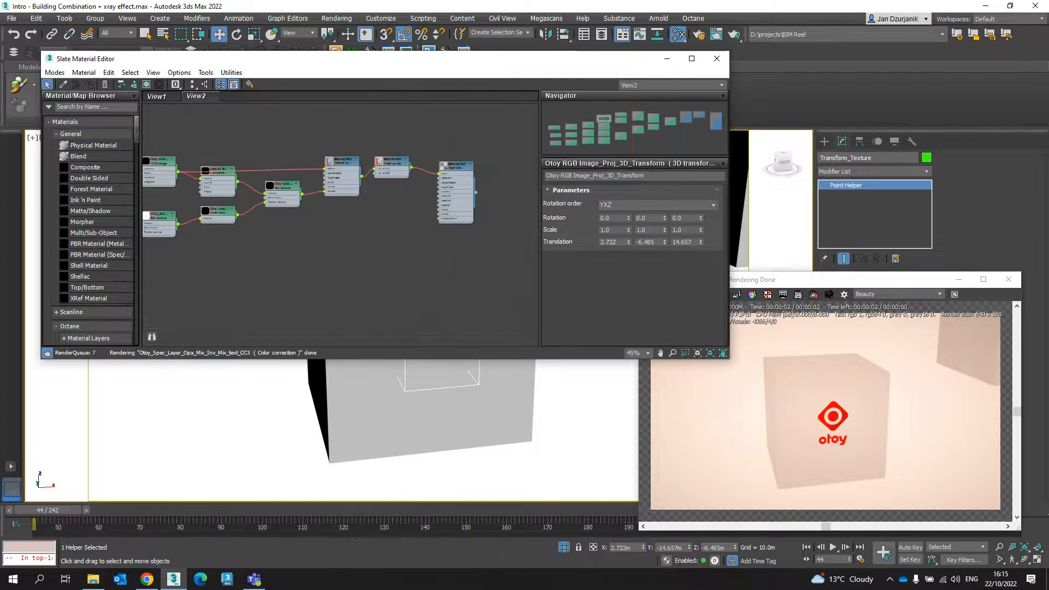
{"action": "scroll", "coordinate": [418, 158], "scroll_direction": "up", "scroll_amount": 4}
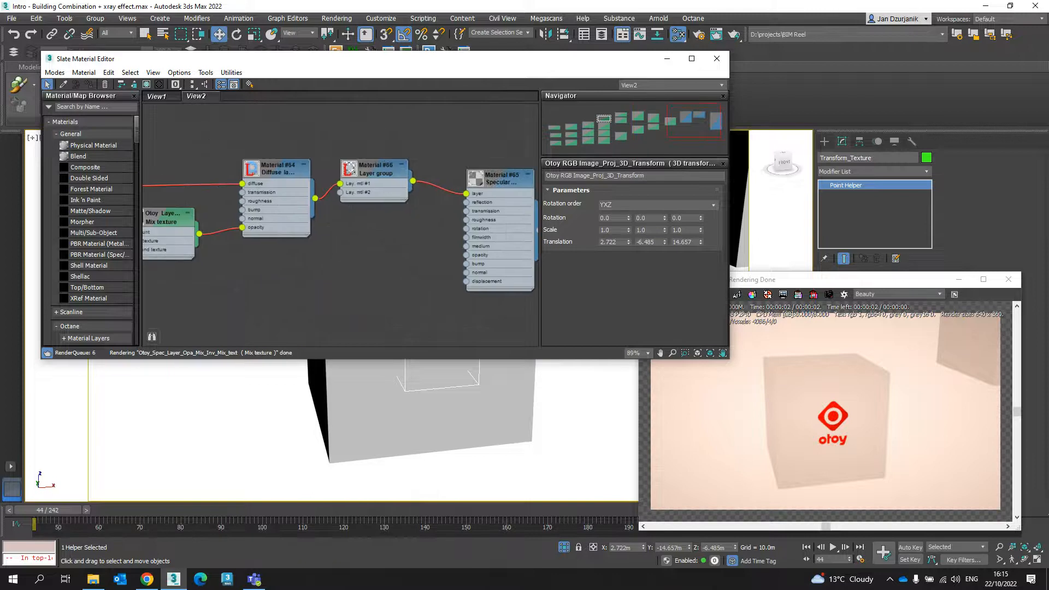
{"action": "middle_click_drag", "start_coordinate": [431, 416], "coordinate": [449, 448]}
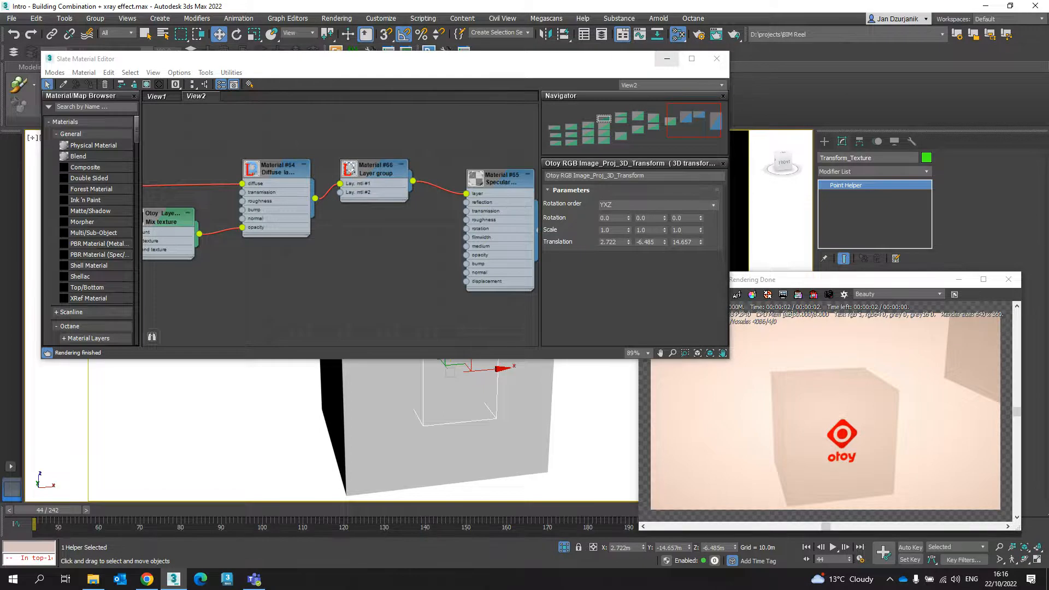
{"action": "left_click", "coordinate": [667, 59]}
- Move the Transform_Texture helper from the cube to the sphere's upper surface, at about X -42.245 m, Y -17.282 m, Z 7.686 m
{"action": "scroll", "coordinate": [464, 336], "scroll_direction": "down", "scroll_amount": 4}
{"action": "left_click_drag", "start_coordinate": [471, 344], "coordinate": [198, 344]}
{"action": "middle_click_drag", "start_coordinate": [189, 328], "coordinate": [241, 315], "text": "alt"}
{"action": "left_click_drag", "start_coordinate": [191, 324], "coordinate": [188, 282]}
{"action": "middle_click_drag", "start_coordinate": [188, 282], "coordinate": [257, 300], "text": "alt"}
{"action": "mouse_move", "coordinate": [283, 313]}
{"action": "left_mouse_down"}
{"action": "mouse_move", "coordinate": [260, 311]}
{"action": "mouse_move", "coordinate": [274, 313]}
{"action": "left_mouse_up"}
{"action": "middle_click_drag", "start_coordinate": [275, 313], "coordinate": [298, 298], "text": "alt"}
{"action": "left_click_drag", "start_coordinate": [288, 298], "coordinate": [271, 257]}
{"action": "middle_click_drag", "start_coordinate": [264, 268], "coordinate": [287, 273], "text": "alt"}
{"action": "scroll", "coordinate": [265, 256], "scroll_direction": "up", "scroll_amount": 4}
{"action": "left_click_drag", "start_coordinate": [290, 253], "coordinate": [307, 270]}
{"action": "middle_click_drag", "start_coordinate": [308, 270], "coordinate": [402, 200], "text": "alt"}
{"action": "left_click_drag", "start_coordinate": [290, 258], "coordinate": [289, 217]}
{"action": "middle_click_drag", "start_coordinate": [289, 217], "coordinate": [284, 241], "text": "alt"}
{"action": "middle_click_drag", "start_coordinate": [285, 240], "coordinate": [429, 286]}
{"action": "left_click", "coordinate": [31, 138]}
{"action": "left_click", "coordinate": [60, 273]}
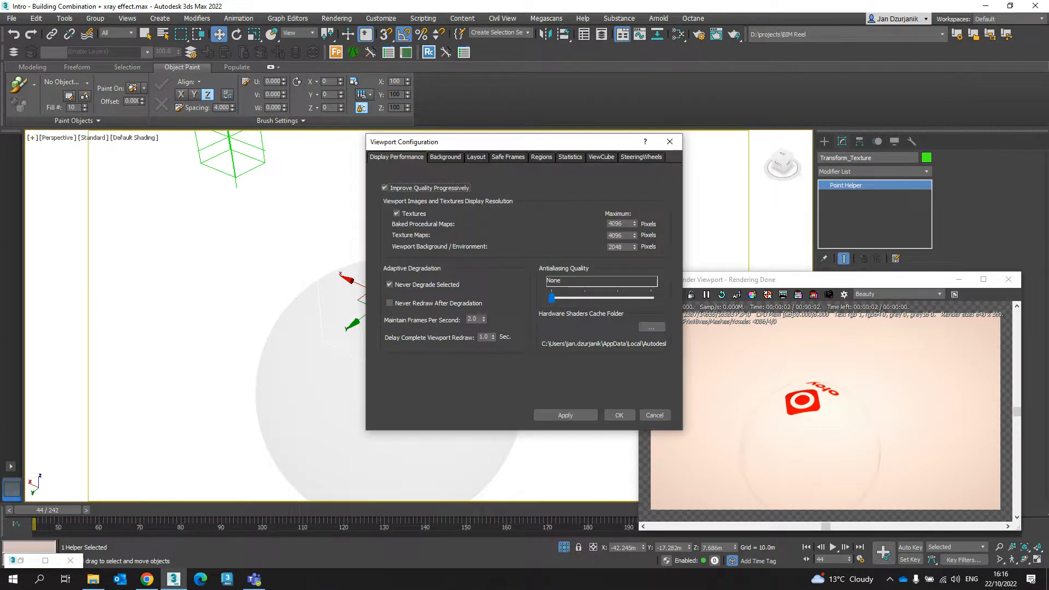
{"action": "left_click", "coordinate": [446, 157]}
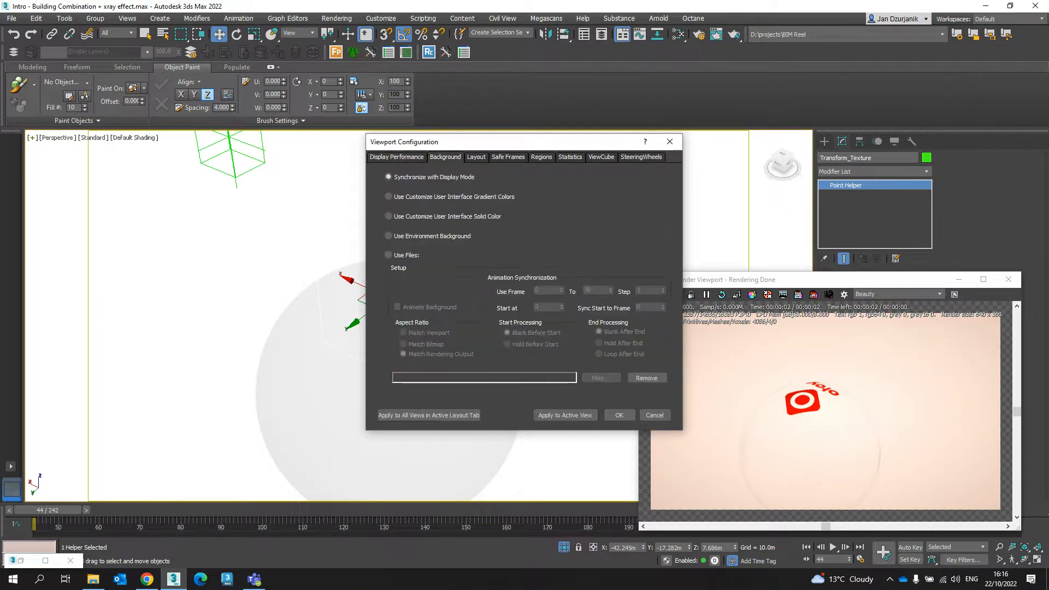
{"action": "left_click", "coordinate": [619, 415]}
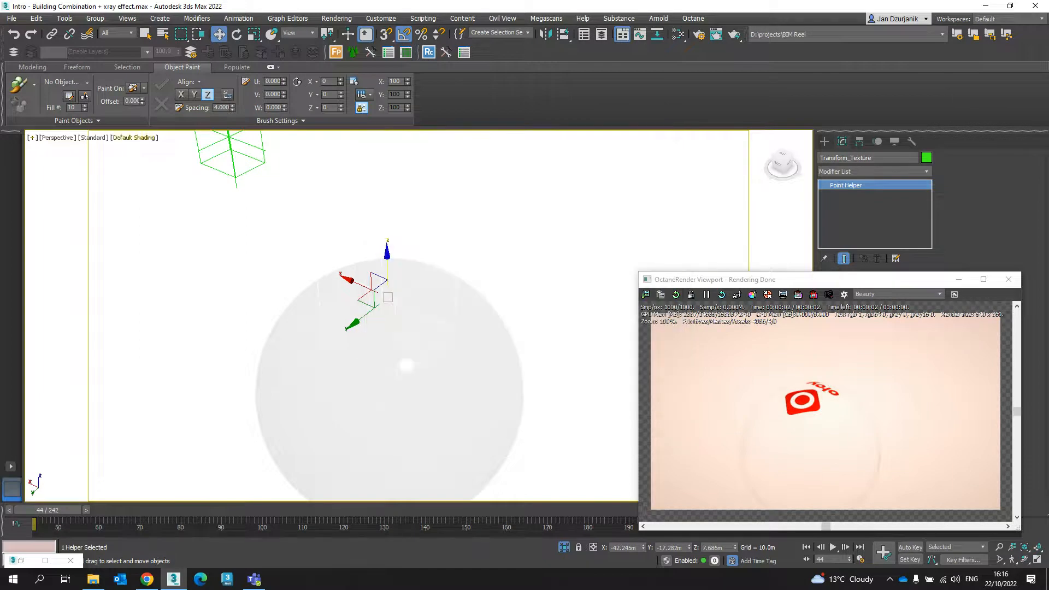
- Set the active viewport's background to Use Customize User Interface Gradient Colors
{"action": "left_click", "coordinate": [32, 137]}
{"action": "left_click", "coordinate": [59, 271]}
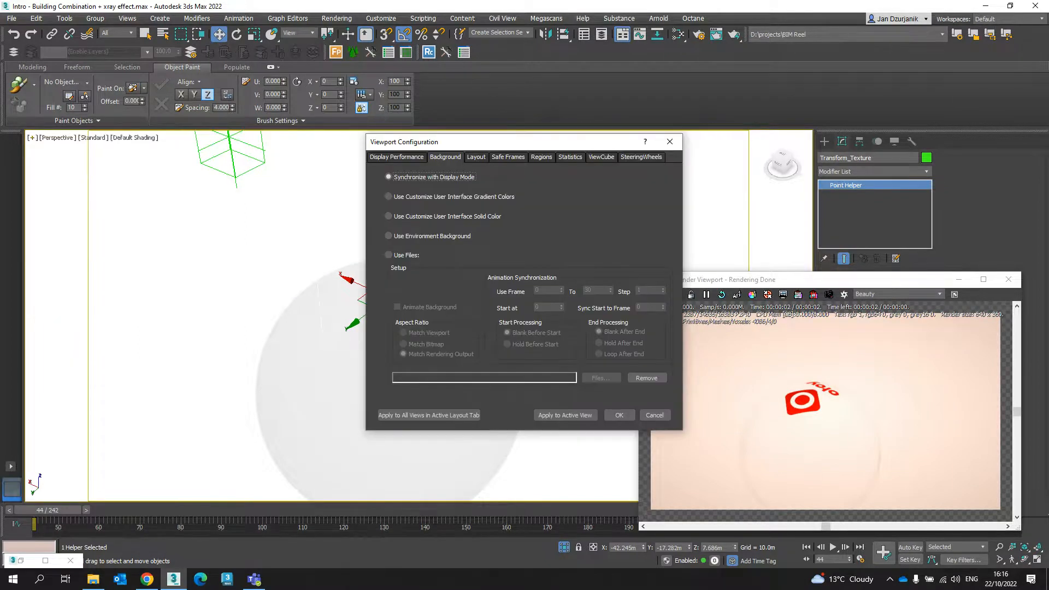
{"action": "left_click", "coordinate": [388, 197]}
{"action": "left_click", "coordinate": [565, 415]}
{"action": "left_click", "coordinate": [620, 415]}
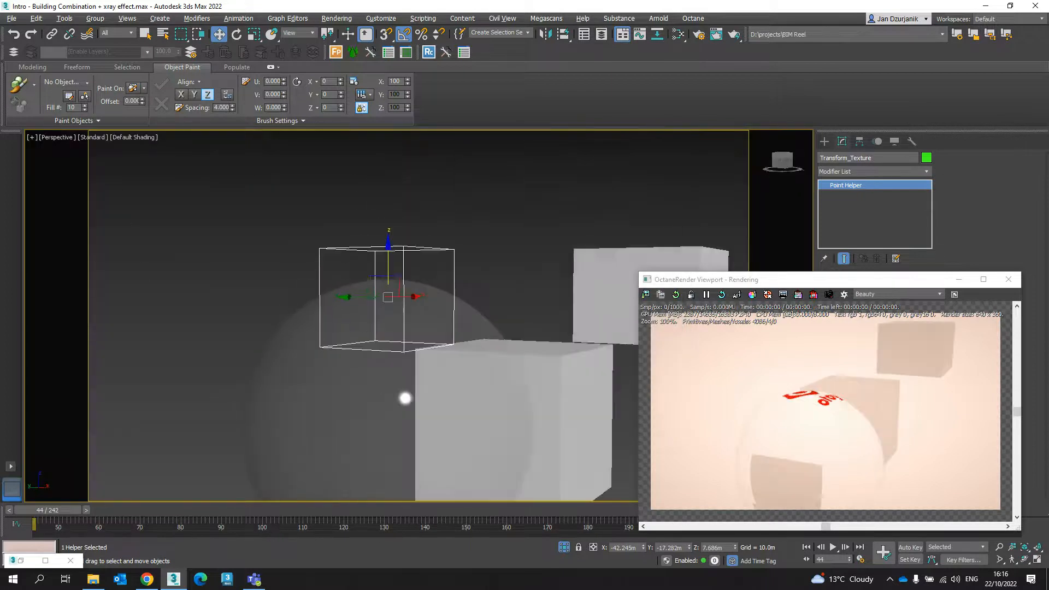
- Lower the helper through the sphere and raise it back to the sphere's upper part, at about Z 5.553 m
{"action": "middle_click_drag", "start_coordinate": [393, 314], "coordinate": [459, 340], "text": "alt"}
{"action": "middle_click_drag", "start_coordinate": [407, 372], "coordinate": [400, 351], "text": "alt"}
{"action": "scroll", "coordinate": [428, 310], "scroll_direction": "down", "scroll_amount": 3}
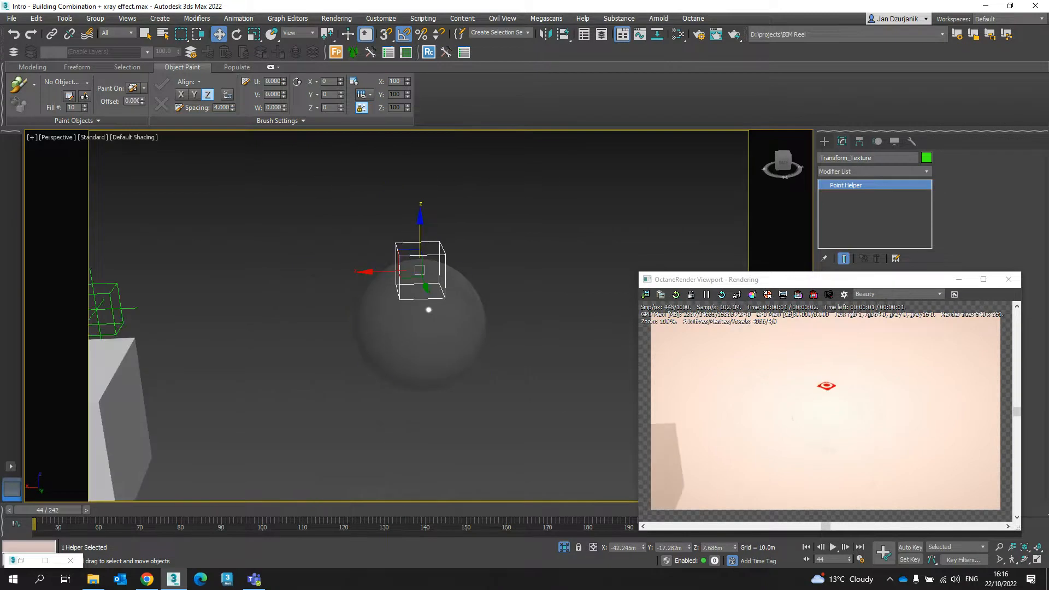
{"action": "left_click_drag", "start_coordinate": [420, 232], "coordinate": [421, 315]}
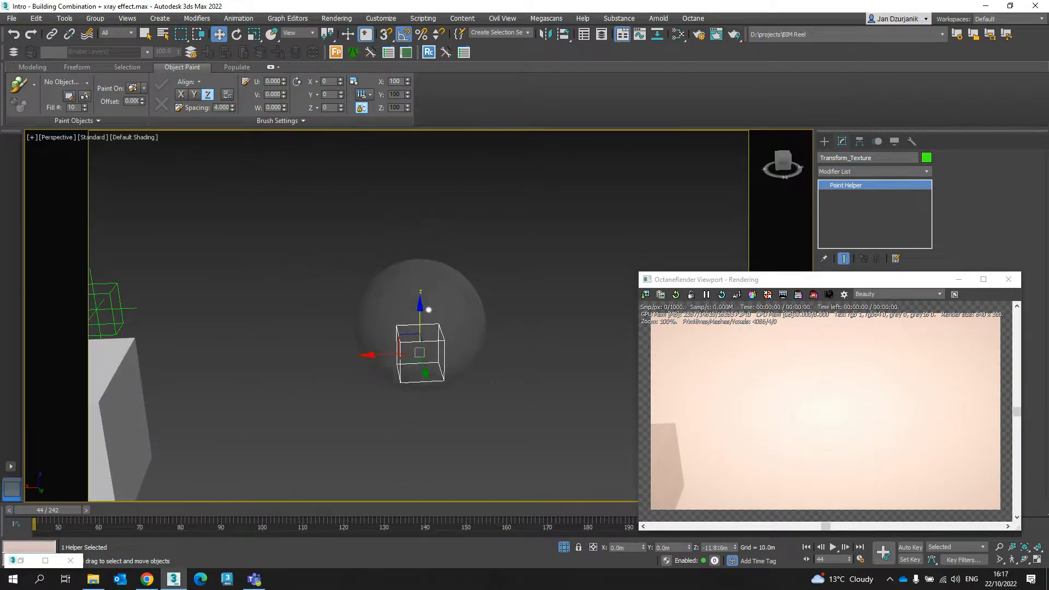
{"action": "mouse_move", "coordinate": [429, 310]}
{"action": "middle_mouse_down", "text": "alt"}
{"action": "mouse_move", "coordinate": [429, 360]}
{"action": "mouse_move", "coordinate": [429, 313]}
{"action": "middle_mouse_up", "text": "alt"}
{"action": "left_click_drag", "start_coordinate": [420, 331], "coordinate": [420, 245]}
{"action": "mouse_move", "coordinate": [429, 313]}
{"action": "middle_mouse_down", "text": "alt"}
{"action": "mouse_move", "coordinate": [446, 330]}
{"action": "mouse_move", "coordinate": [447, 311]}
{"action": "middle_mouse_up", "text": "alt"}
{"action": "middle_click_drag", "start_coordinate": [466, 345], "coordinate": [417, 404], "text": "alt"}
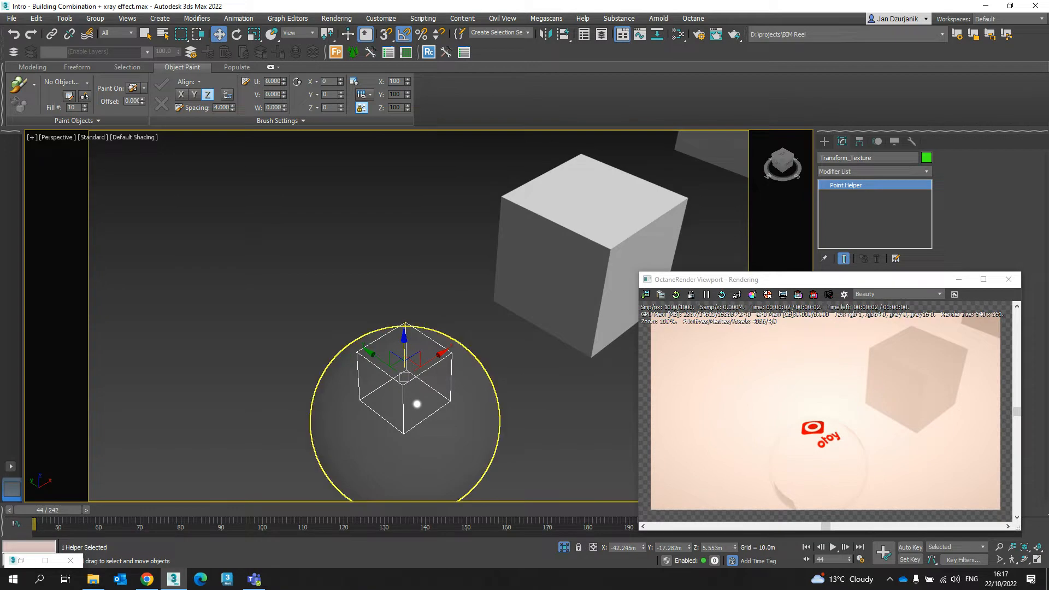
- Reopen the Slate Material Editor and examine the node graph from the X, Y and Z transformations through to the specular material
{"action": "key", "text": "m"}
{"action": "middle_click_drag", "start_coordinate": [219, 230], "coordinate": [478, 215]}
{"action": "scroll", "coordinate": [341, 225], "scroll_direction": "down", "scroll_amount": 1}
{"action": "middle_click_drag", "start_coordinate": [208, 241], "coordinate": [496, 206]}
{"action": "scroll", "coordinate": [349, 229], "scroll_direction": "up", "scroll_amount": 2}
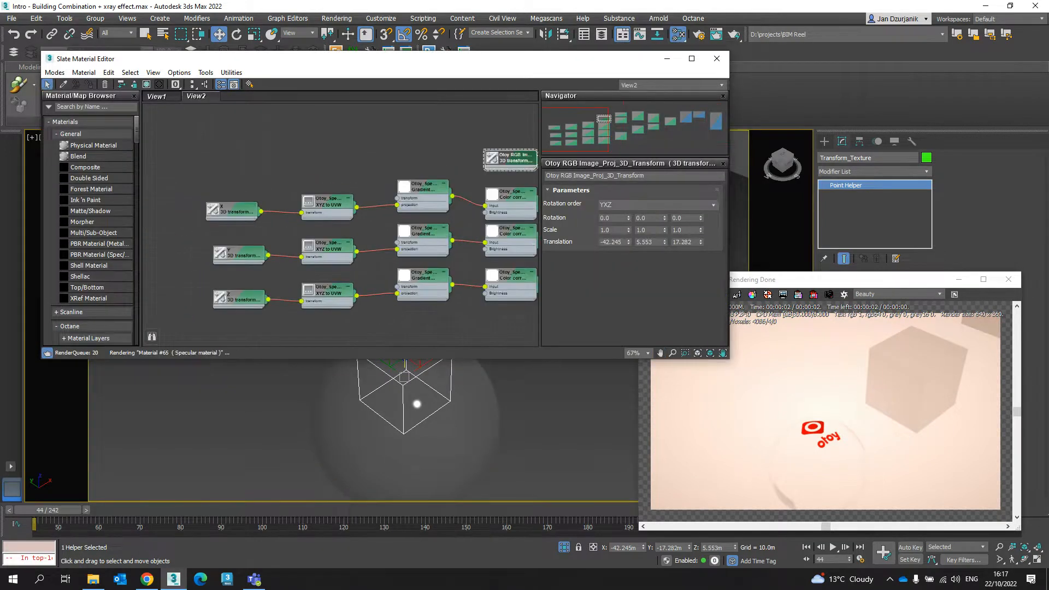
{"action": "scroll", "coordinate": [415, 224], "scroll_direction": "up", "scroll_amount": 1}
{"action": "middle_click_drag", "start_coordinate": [416, 224], "coordinate": [364, 197]}
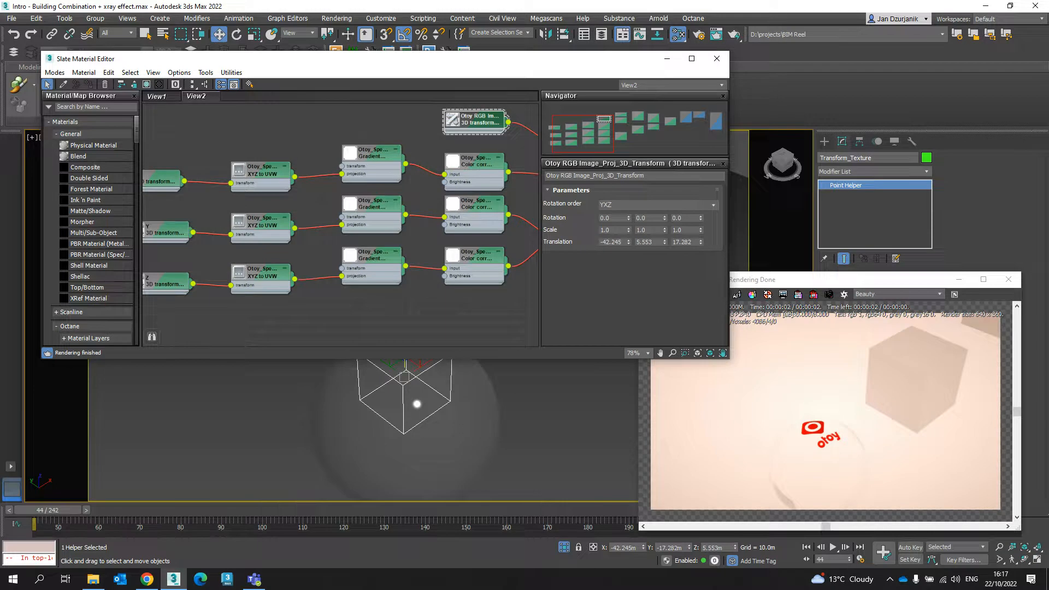
{"action": "scroll", "coordinate": [339, 218], "scroll_direction": "down", "scroll_amount": 8}
{"action": "middle_click_drag", "start_coordinate": [350, 241], "coordinate": [327, 246]}
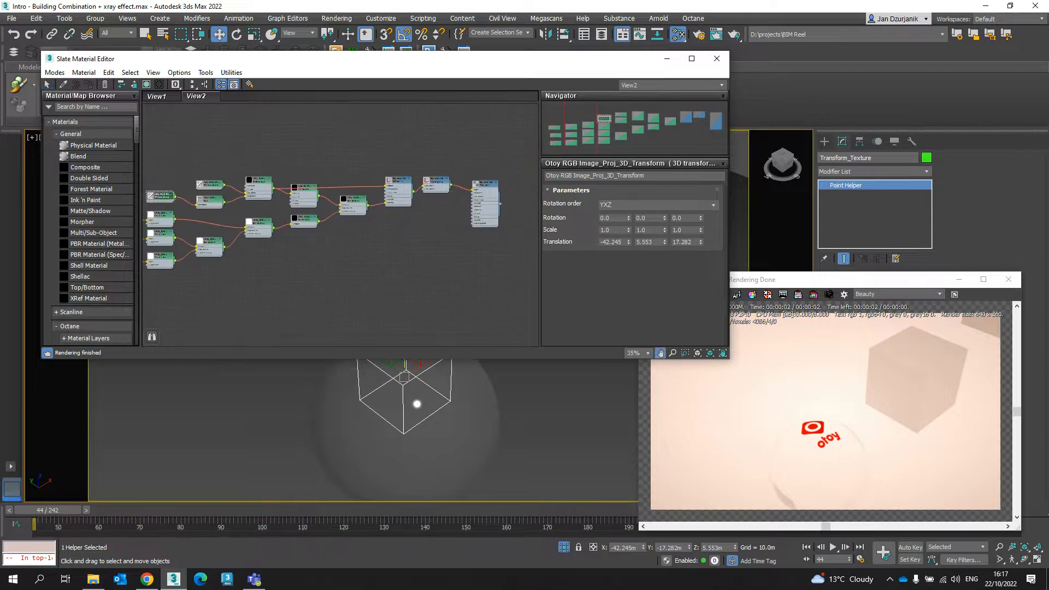
{"action": "scroll", "coordinate": [471, 196], "scroll_direction": "up", "scroll_amount": 5}
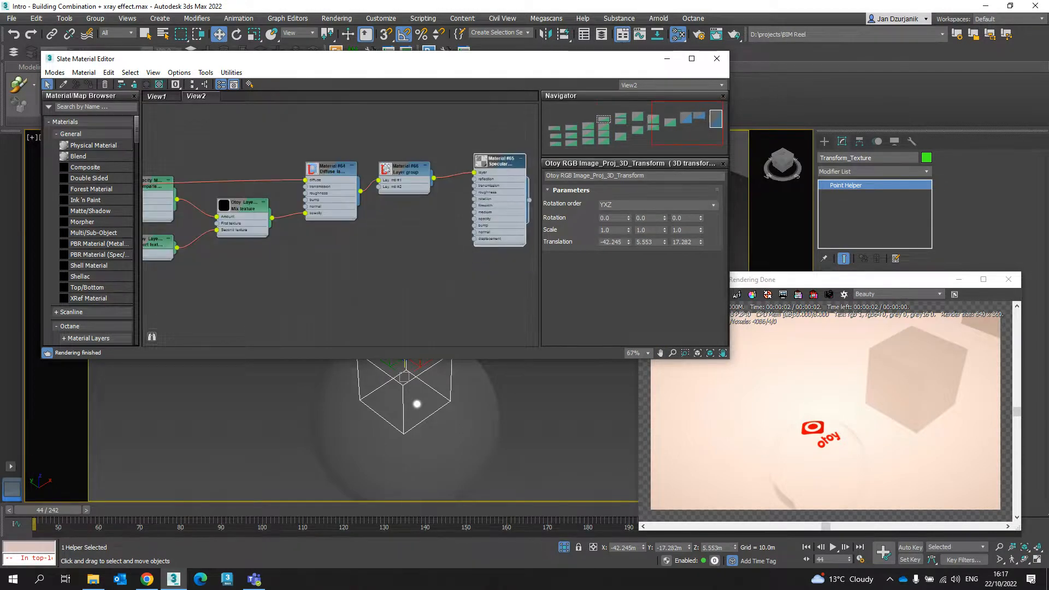
{"action": "left_click_drag", "start_coordinate": [412, 165], "coordinate": [412, 169]}
{"action": "middle_click_drag", "start_coordinate": [415, 229], "coordinate": [445, 225]}
- Move the helper horizontally from the sphere to the near cube, to about X -3.279 m, Y -13.542 m
{"action": "middle_click_drag", "start_coordinate": [421, 426], "coordinate": [466, 453]}
{"action": "middle_click_drag", "start_coordinate": [454, 407], "coordinate": [429, 410], "text": "alt"}
{"action": "scroll", "coordinate": [455, 392], "scroll_direction": "down", "scroll_amount": 4}
{"action": "left_click_drag", "start_coordinate": [430, 410], "coordinate": [589, 344]}
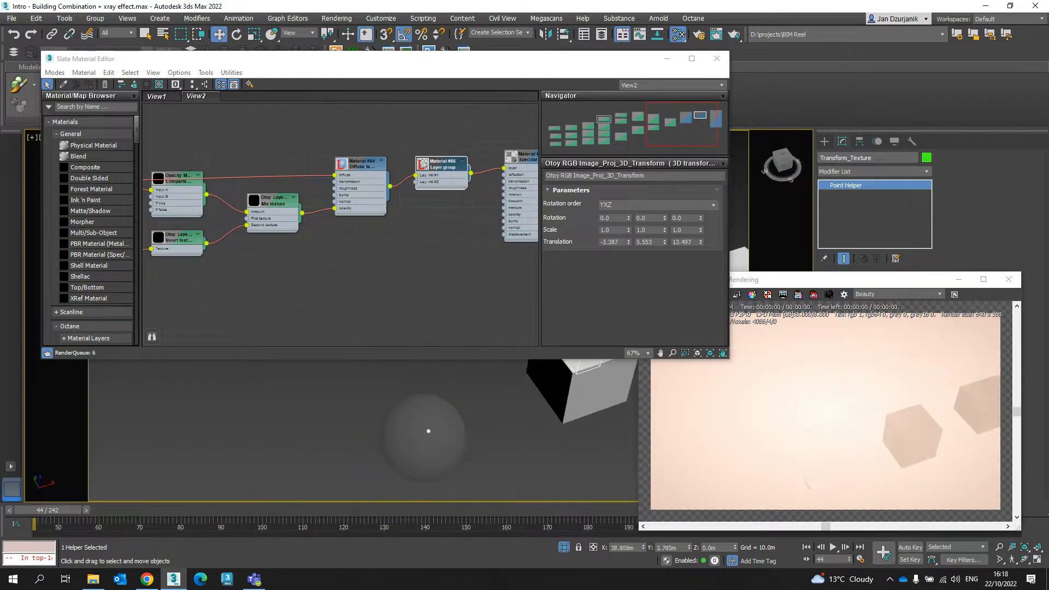
{"action": "middle_click_drag", "start_coordinate": [582, 383], "coordinate": [486, 385]}
{"action": "middle_click_drag", "start_coordinate": [481, 383], "coordinate": [484, 412]}
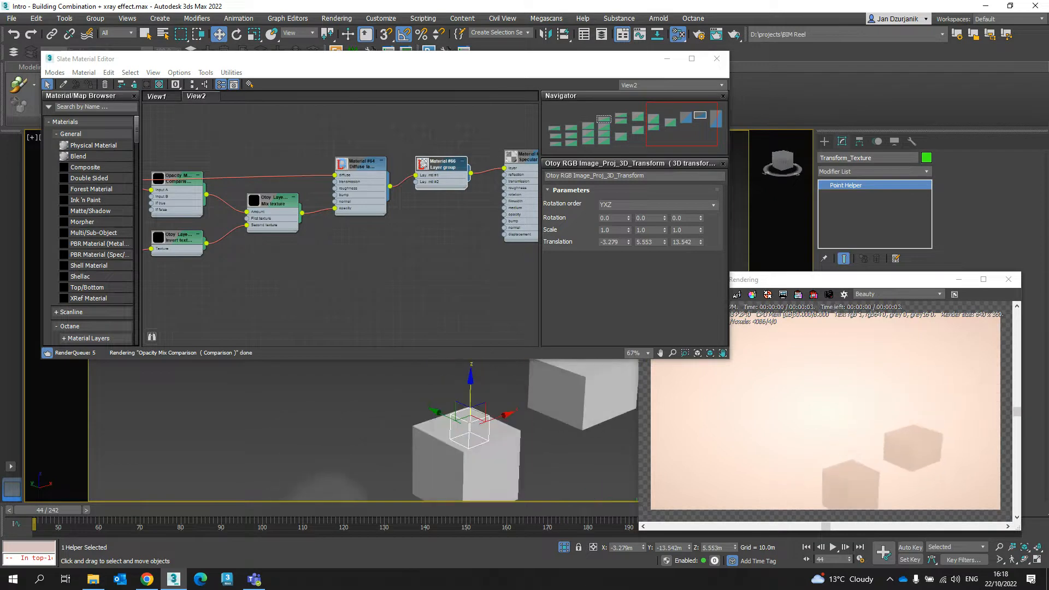
- Lower the helper to about Z -0.823 m and position it on the cube's top face at about X 1.781 m, Y -6.361 m
{"action": "left_click_drag", "start_coordinate": [471, 391], "coordinate": [470, 418]}
{"action": "middle_click_drag", "start_coordinate": [471, 422], "coordinate": [455, 438], "text": "alt"}
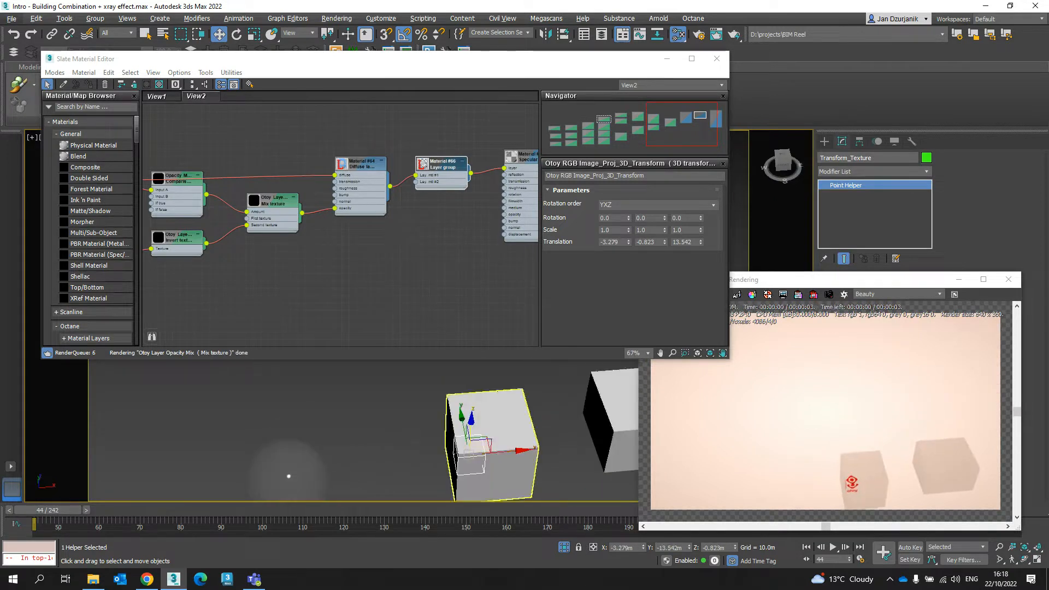
{"action": "left_click_drag", "start_coordinate": [479, 446], "coordinate": [495, 419]}
{"action": "mouse_move", "coordinate": [495, 418]}
{"action": "middle_mouse_down", "text": "alt"}
{"action": "mouse_move", "coordinate": [496, 428]}
{"action": "mouse_move", "coordinate": [577, 415]}
{"action": "mouse_move", "coordinate": [495, 419]}
{"action": "middle_mouse_up", "text": "alt"}
- Examine the rotation, scale and translation parameters of the X, Y and Z 3D transformation nodes
{"action": "scroll", "coordinate": [496, 429], "scroll_direction": "up", "scroll_amount": 5}
{"action": "scroll", "coordinate": [538, 418], "scroll_direction": "down", "scroll_amount": 4}
{"action": "middle_click_drag", "start_coordinate": [252, 274], "coordinate": [479, 243]}
{"action": "middle_click_drag", "start_coordinate": [285, 274], "coordinate": [435, 251]}
{"action": "left_click", "coordinate": [235, 206]}
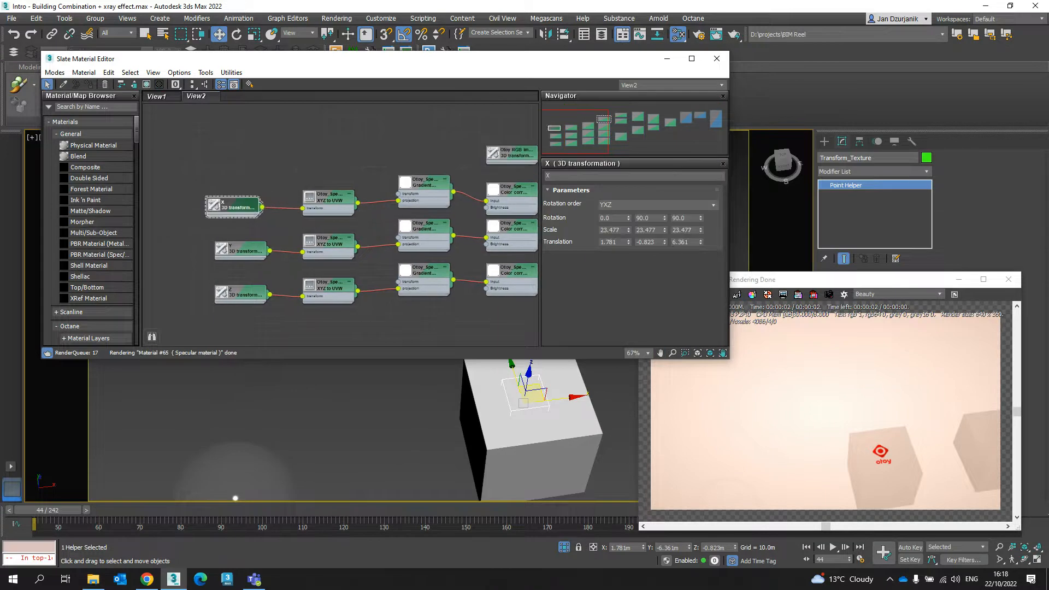
{"action": "double_click", "coordinate": [238, 294]}
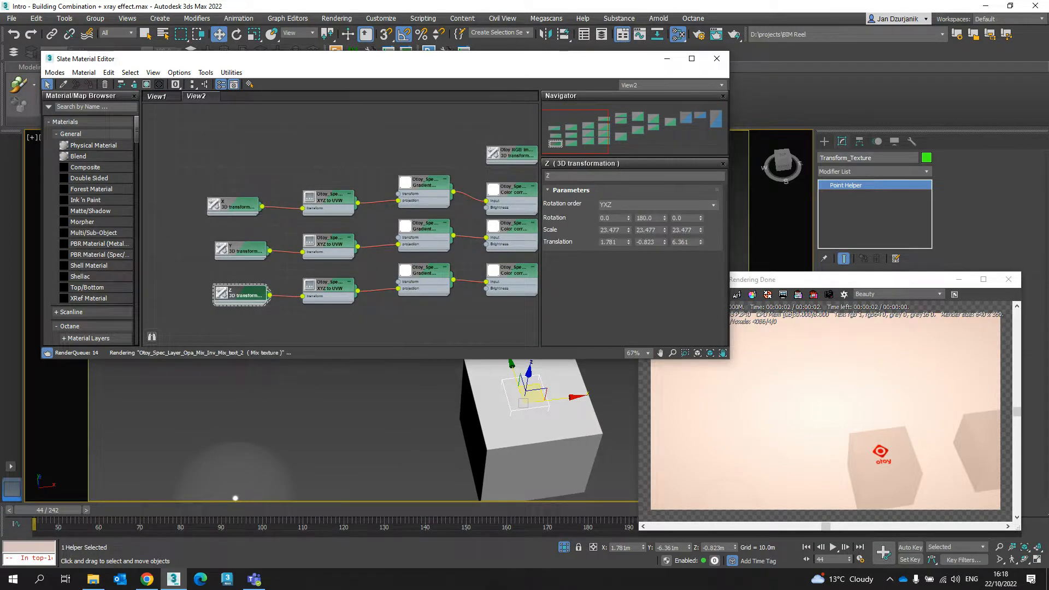
{"action": "middle_click_drag", "start_coordinate": [383, 312], "coordinate": [431, 258]}
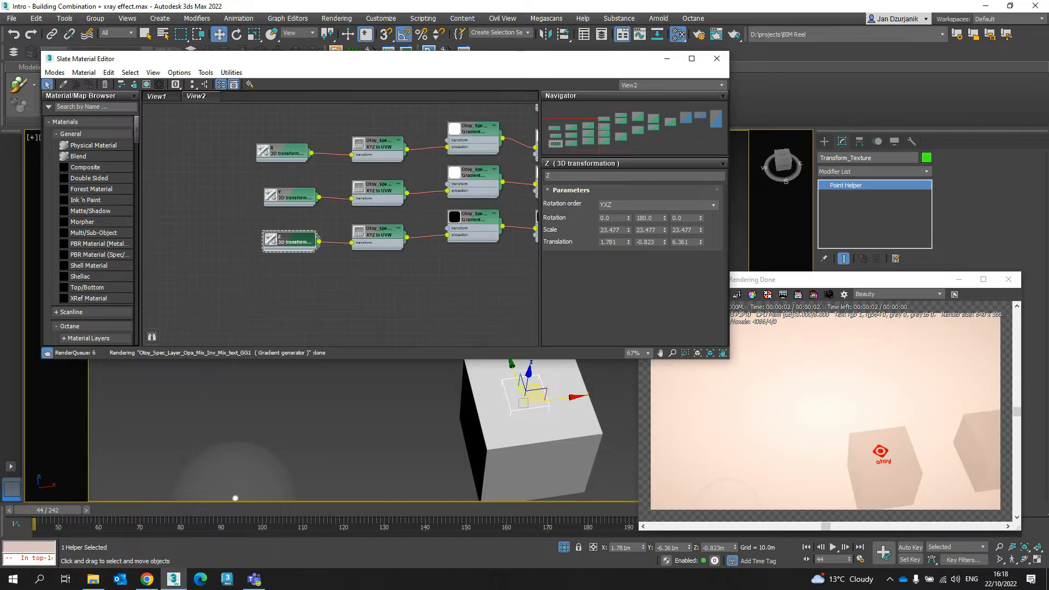
{"action": "middle_click_drag", "start_coordinate": [323, 218], "coordinate": [260, 240]}
{"action": "double_click", "coordinate": [223, 174]}
{"action": "double_click", "coordinate": [230, 218]}
- Examine the XYZ to UVW projection and gradient generator nodes in the X branch, including the projection's coordinate space
{"action": "double_click", "coordinate": [316, 165]}
{"action": "middle_click_drag", "start_coordinate": [350, 189], "coordinate": [285, 195]}
{"action": "double_click", "coordinate": [347, 157]}
{"action": "middle_click_drag", "start_coordinate": [347, 158], "coordinate": [388, 164]}
{"action": "double_click", "coordinate": [295, 180]}
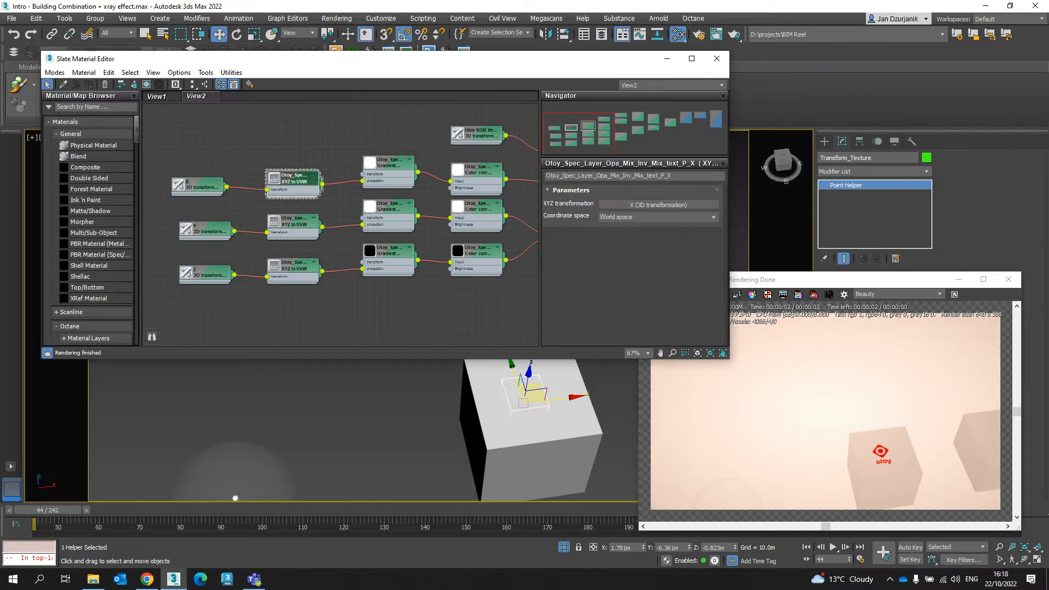
{"action": "left_click_drag", "start_coordinate": [295, 180], "coordinate": [295, 180]}
{"action": "middle_click_drag", "start_coordinate": [295, 181], "coordinate": [334, 173]}
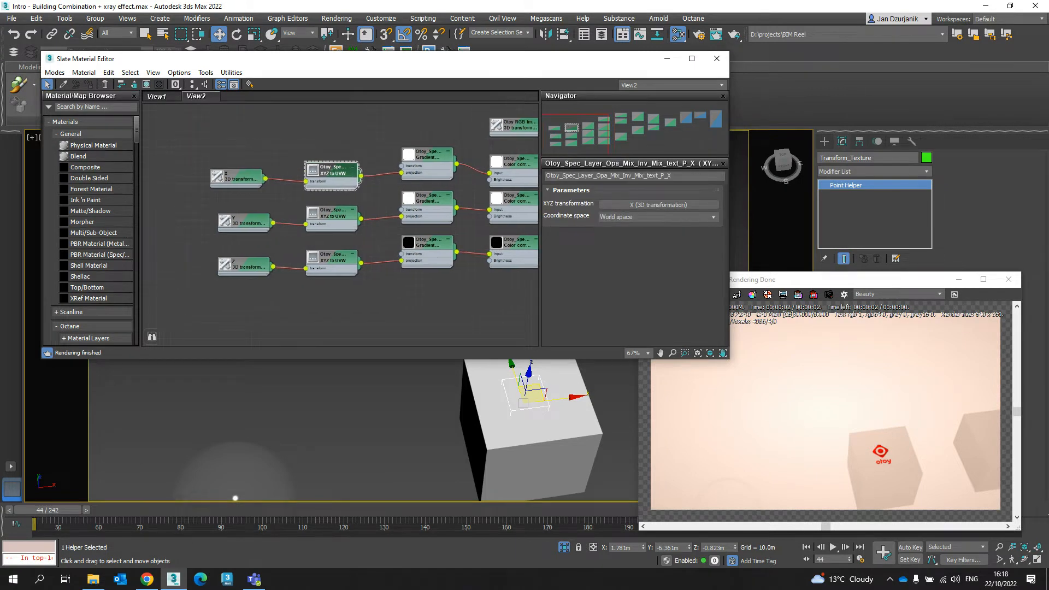
- Show the X transformation's parameters and shift the helper on the cube's top face to about X 1.795 m, Y -6.955 m
{"action": "double_click", "coordinate": [239, 179]}
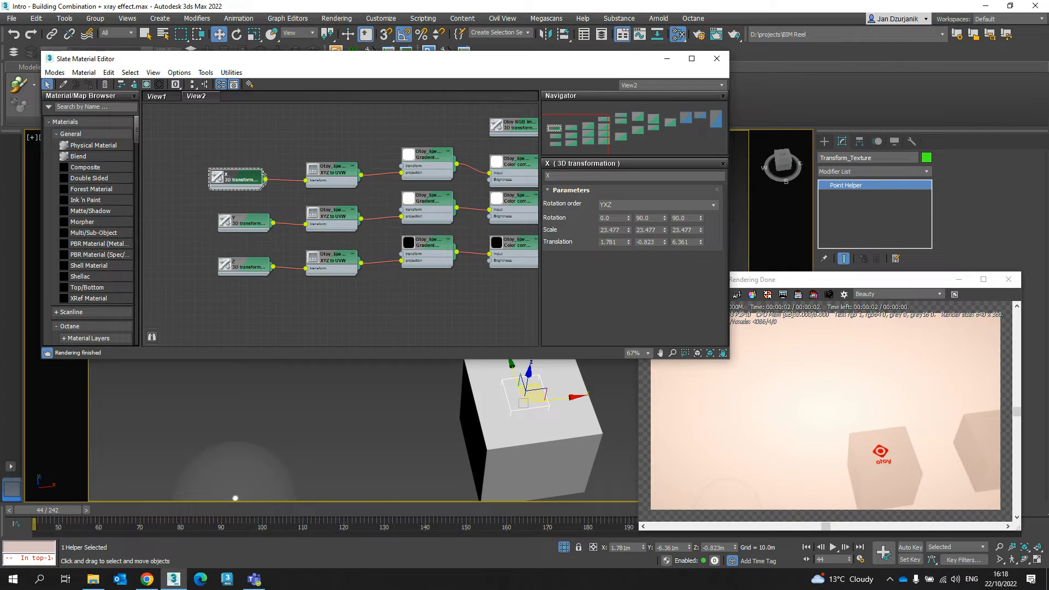
{"action": "middle_click_drag", "start_coordinate": [383, 306], "coordinate": [366, 295]}
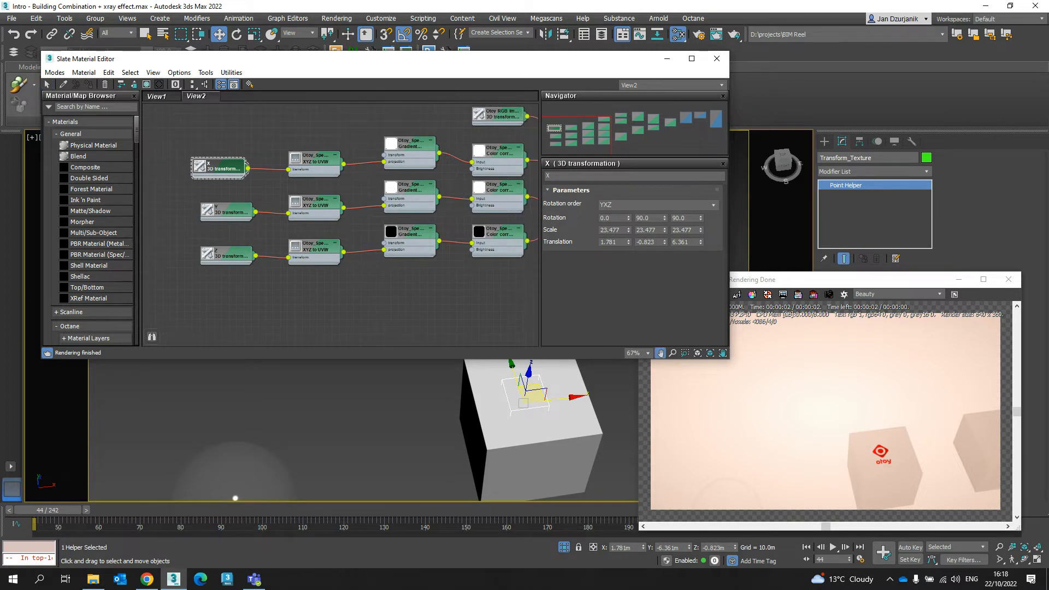
{"action": "mouse_move", "coordinate": [535, 392]}
{"action": "left_mouse_down"}
{"action": "mouse_move", "coordinate": [553, 394]}
{"action": "mouse_move", "coordinate": [556, 429]}
{"action": "mouse_move", "coordinate": [544, 437]}
{"action": "mouse_move", "coordinate": [526, 394]}
{"action": "left_mouse_up"}
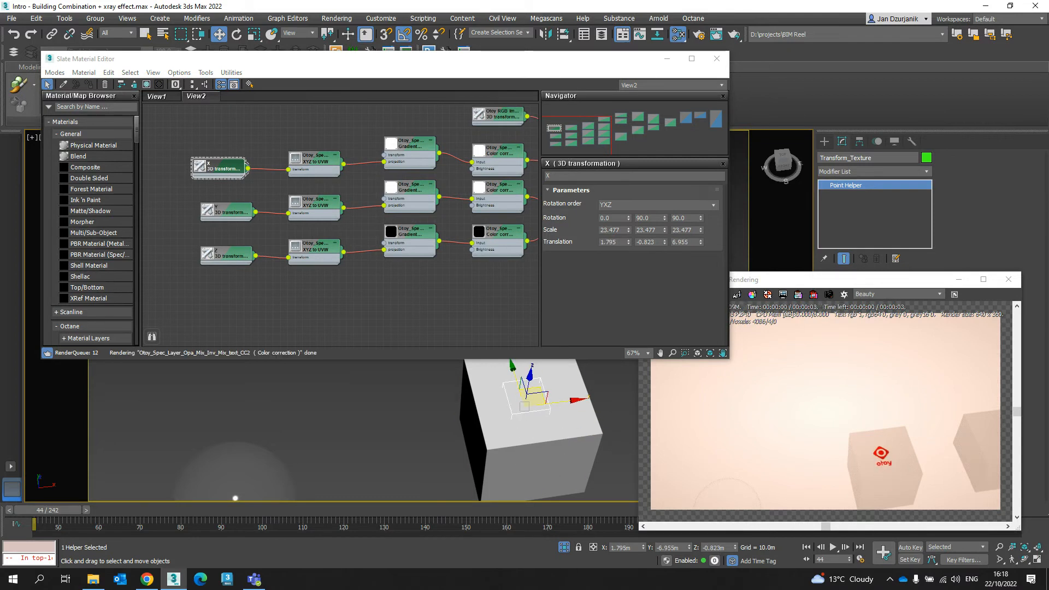